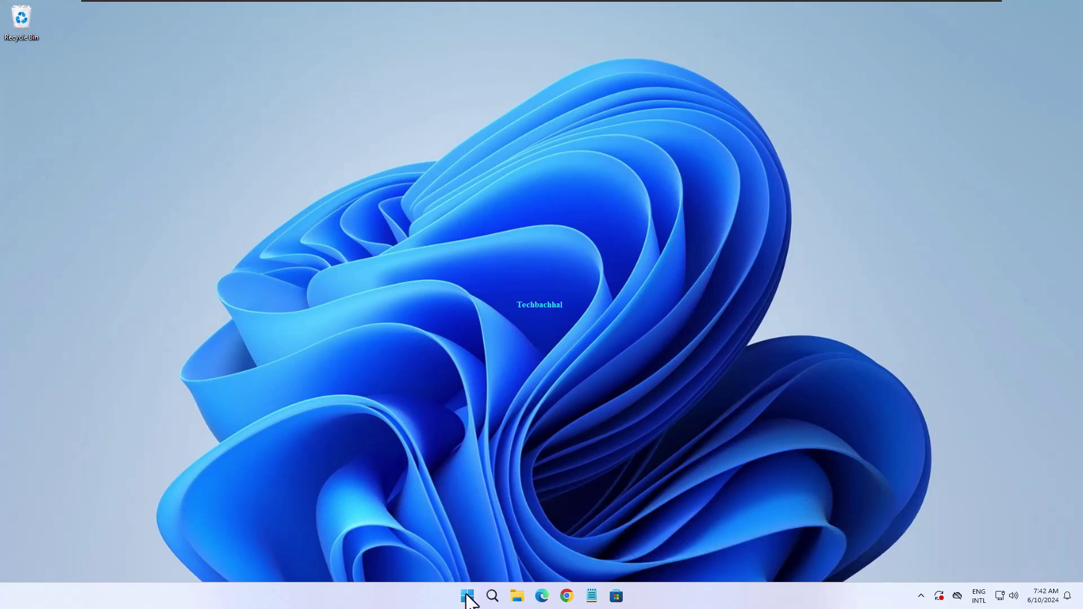
Step: Filter Settings' Installed apps to Xbox and open the Xbox app's three-dot options menu
right_click(468, 597)
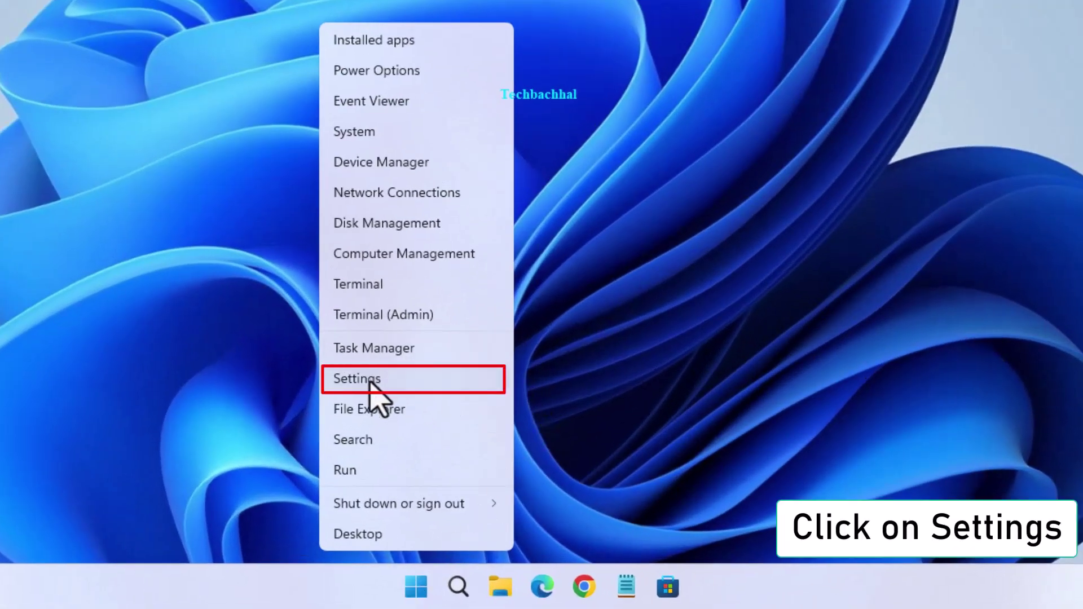
left_click(369, 385)
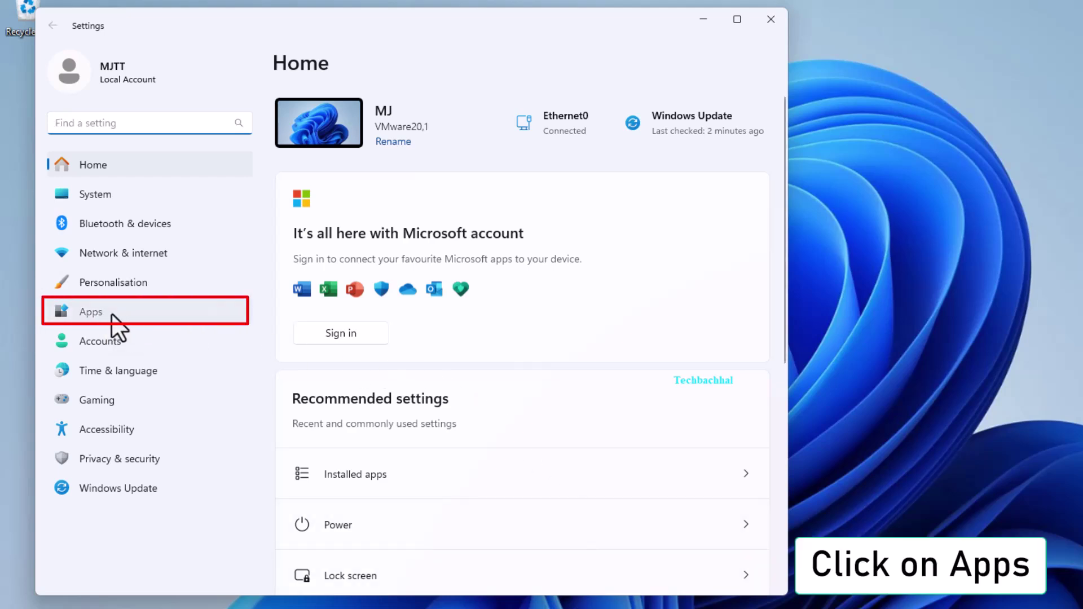
left_click(116, 325)
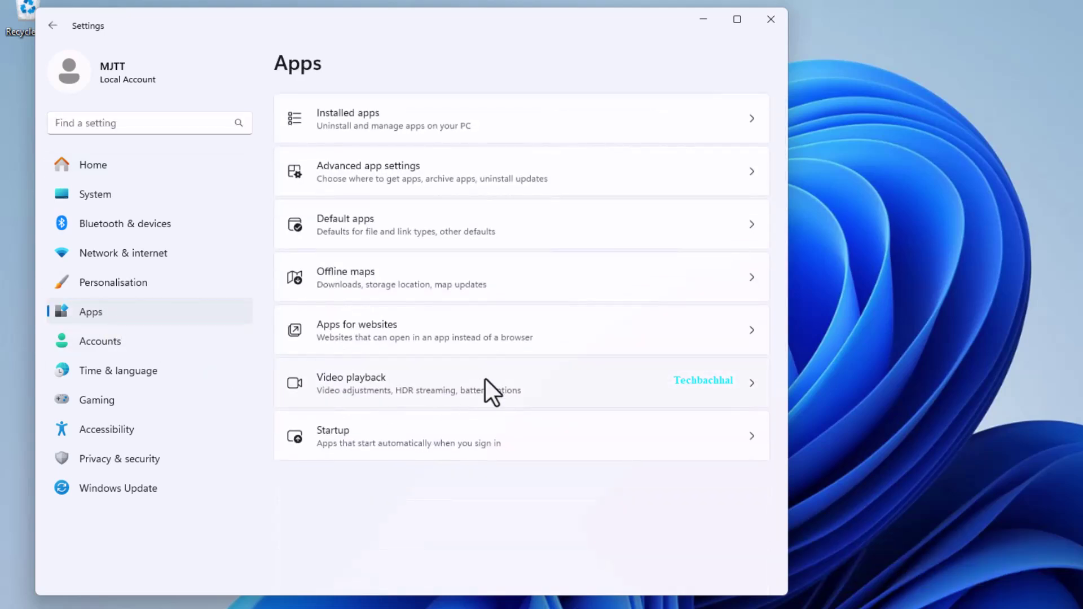
left_click(469, 121)
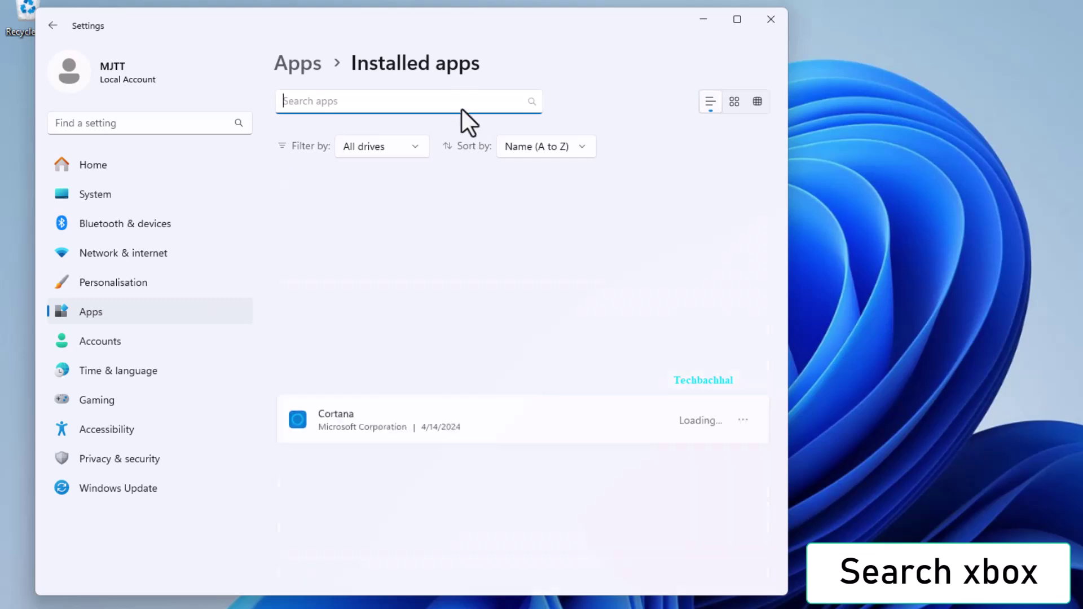
type("xbox")
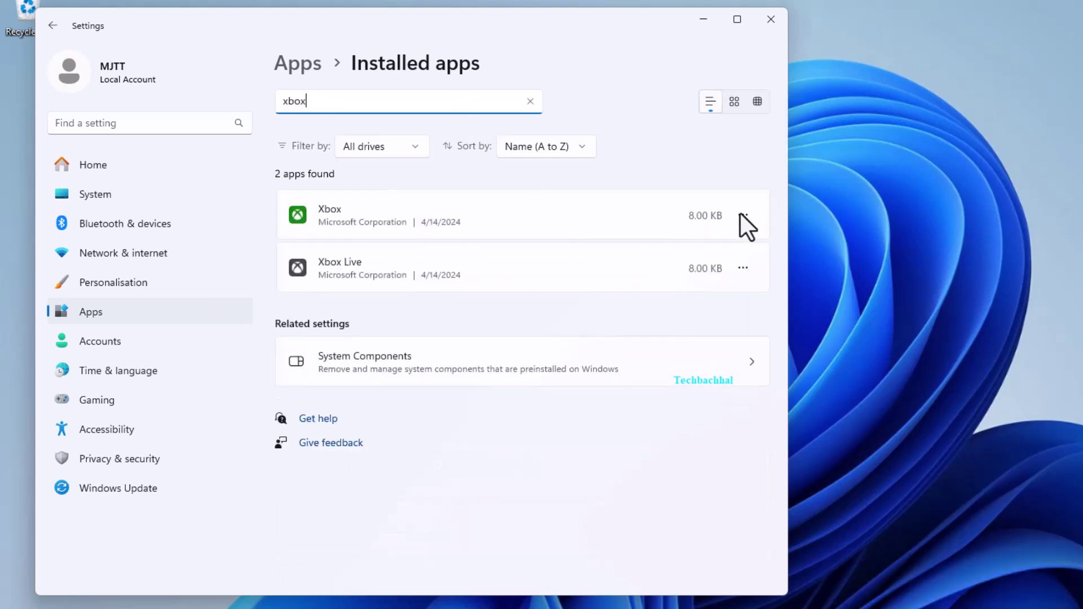
left_click(743, 215)
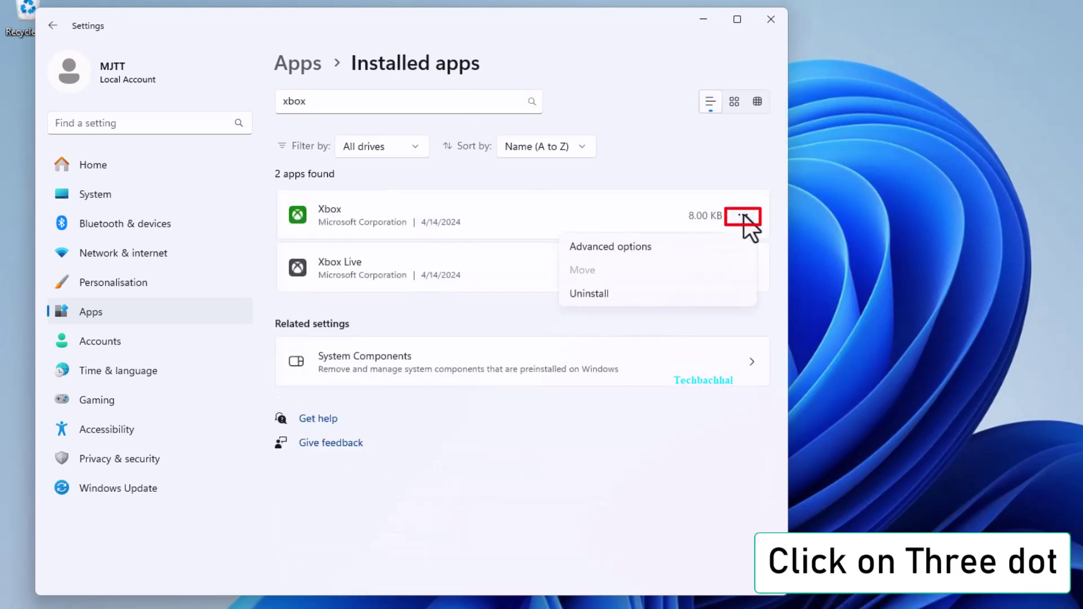
Step: Repair the Xbox app, reset it with confirmation, and close Settings
left_click(634, 248)
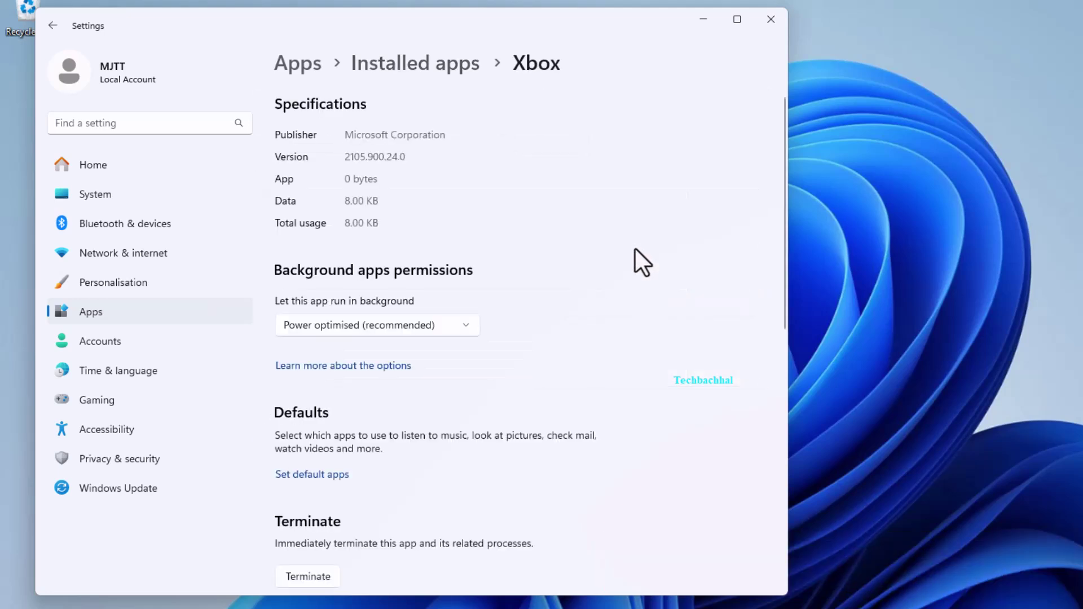
scroll(642, 348, "down", 2)
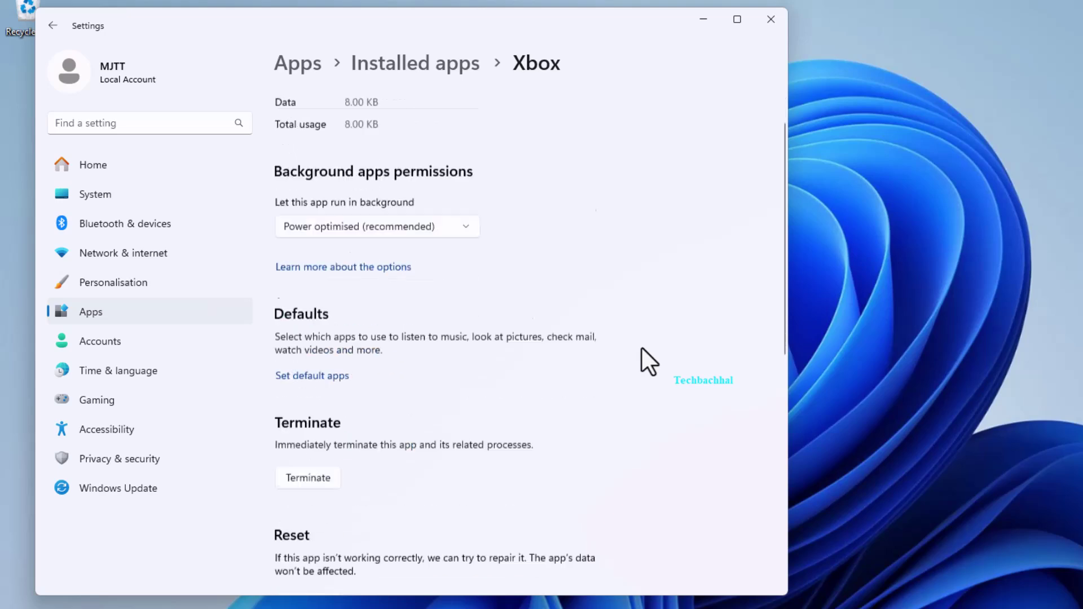
scroll(642, 347, "down", 4)
scroll(642, 347, "down", 1)
scroll(642, 347, "up", 1)
scroll(642, 348, "up", 2)
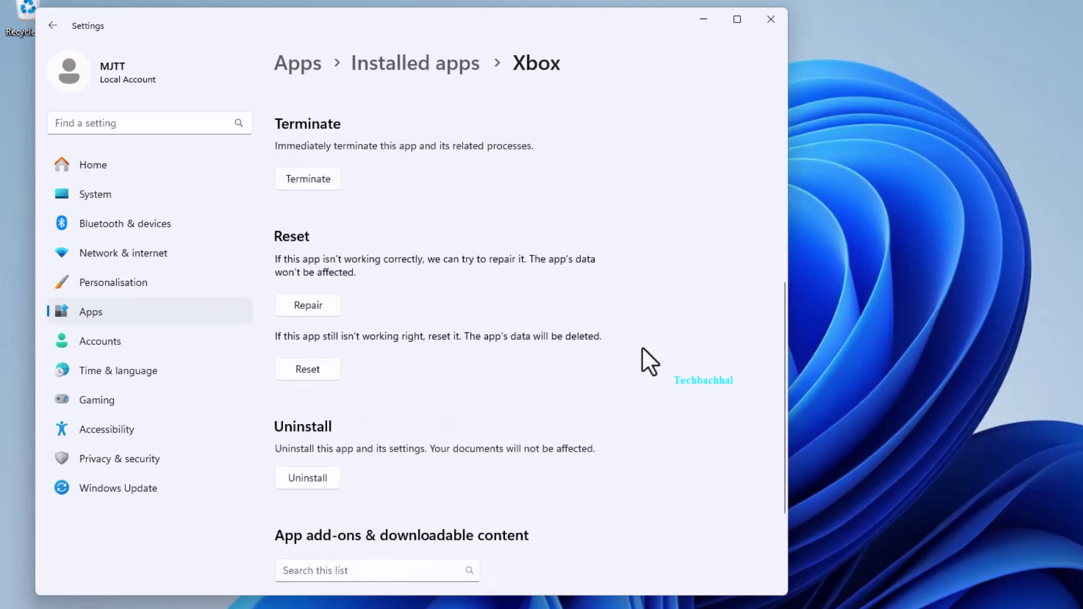
left_click(308, 306)
left_click(307, 370)
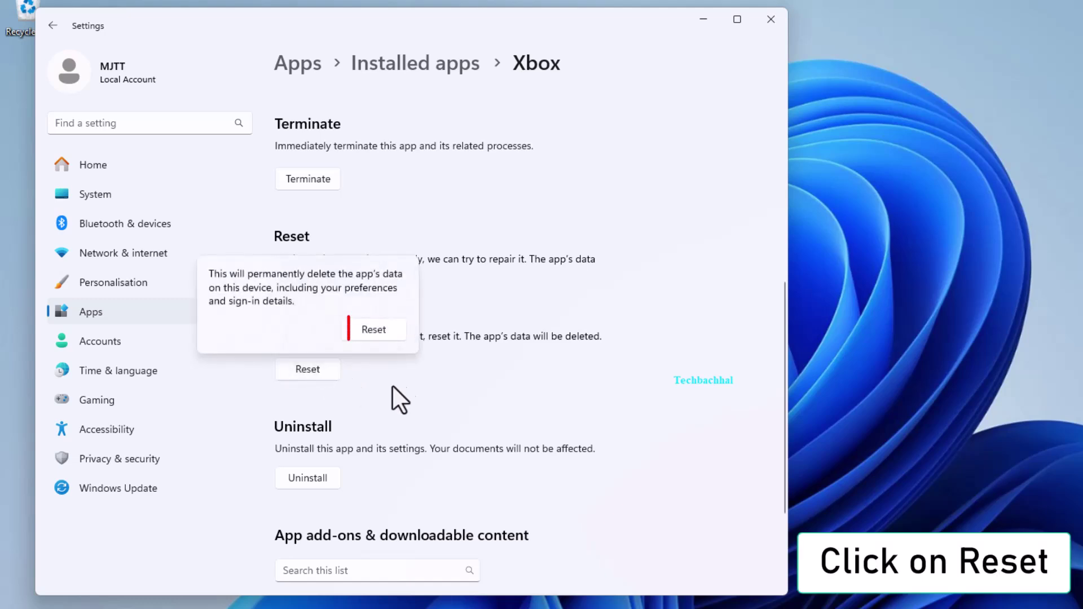
left_click(373, 330)
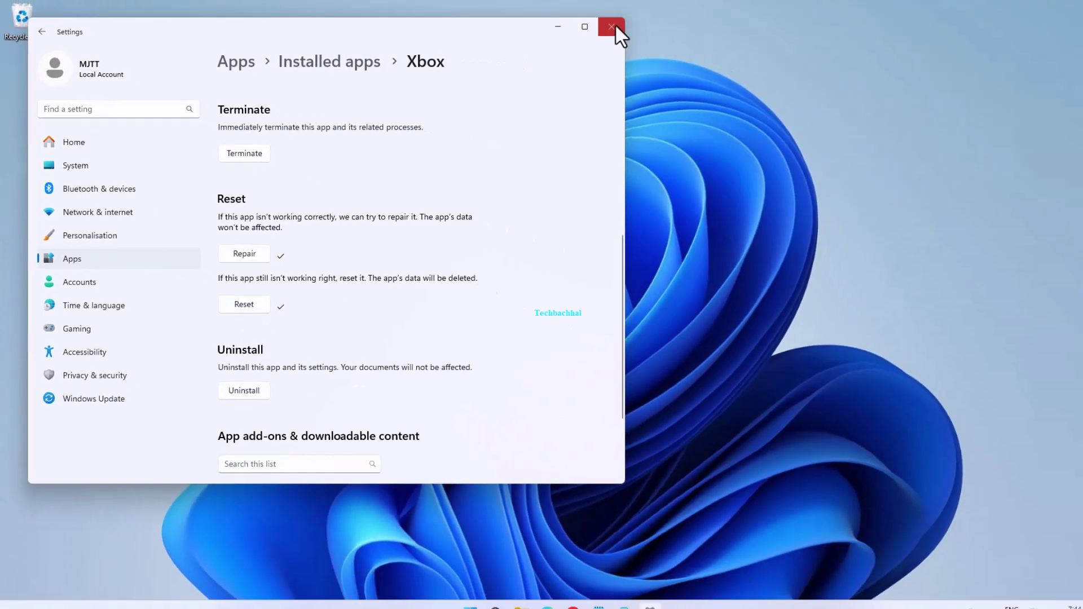
left_click(614, 26)
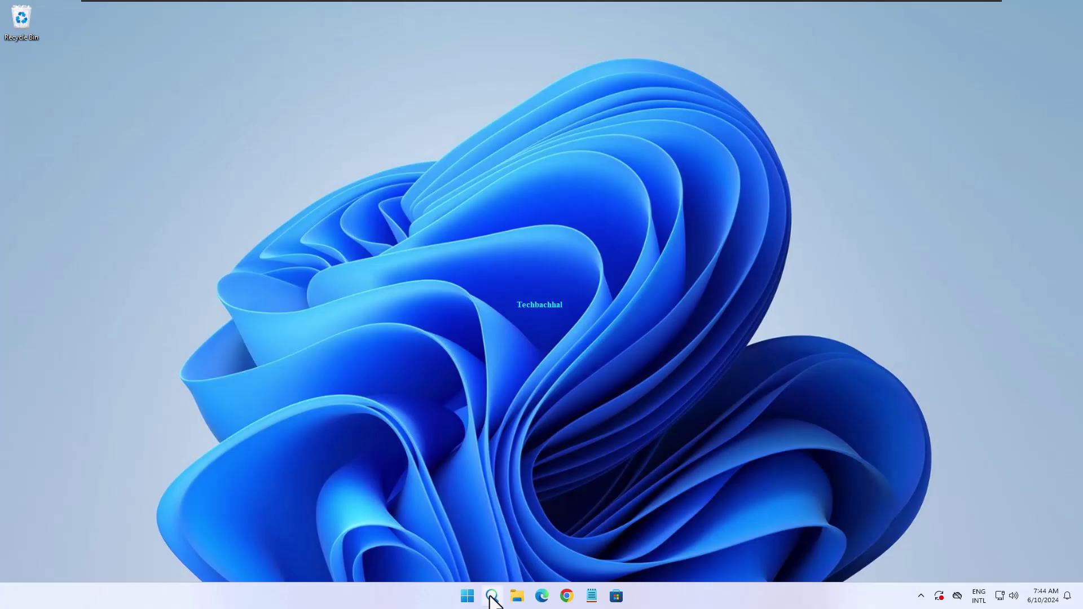
Step: Launch Registry Editor from Windows search and approve the UAC prompt
left_click(491, 599)
type("re")
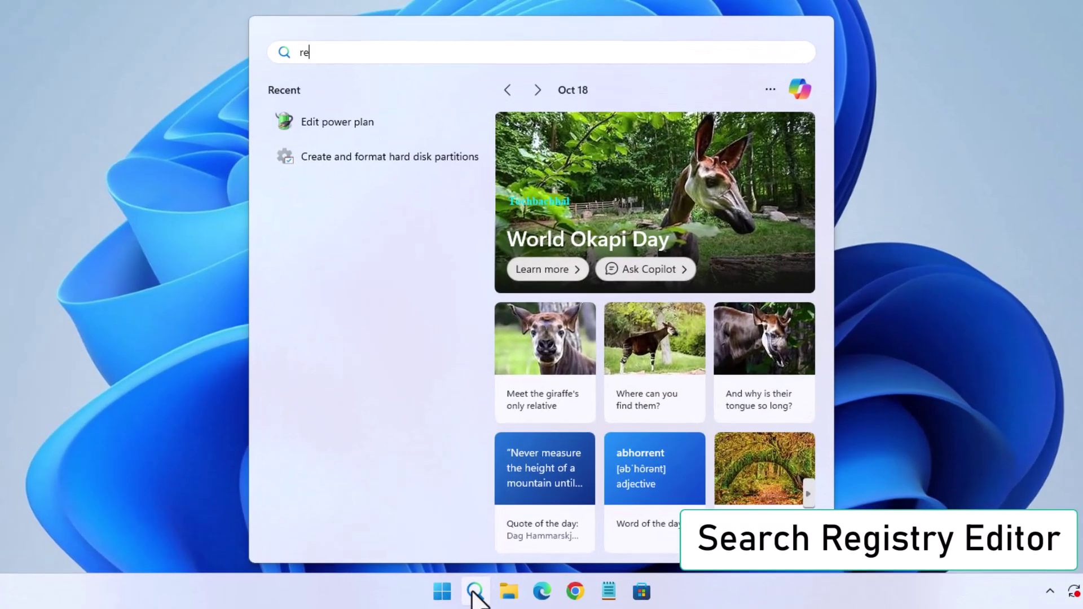
type("gistry")
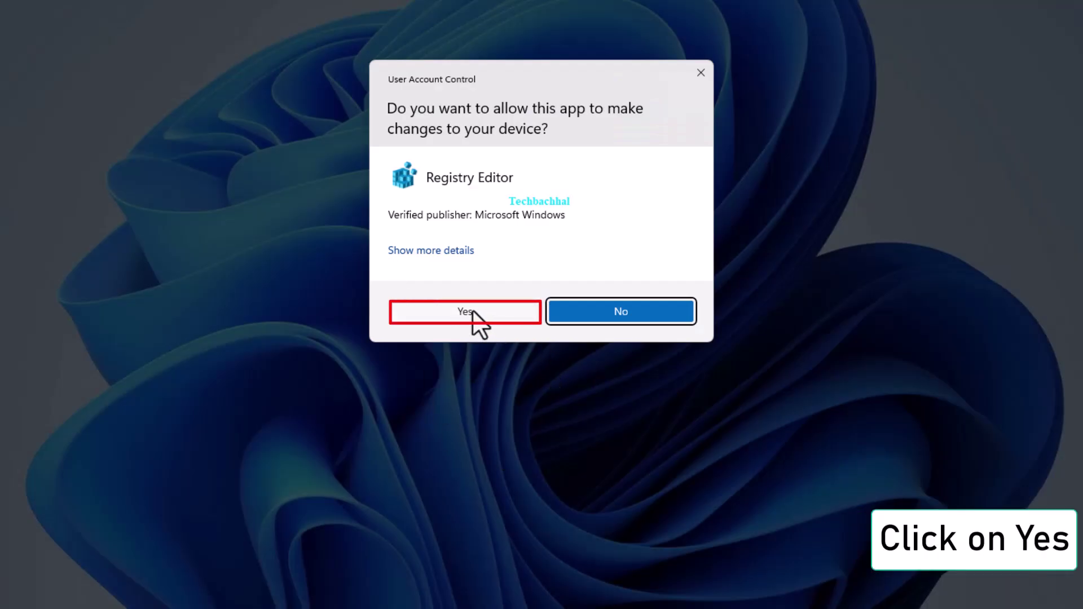
left_click(474, 315)
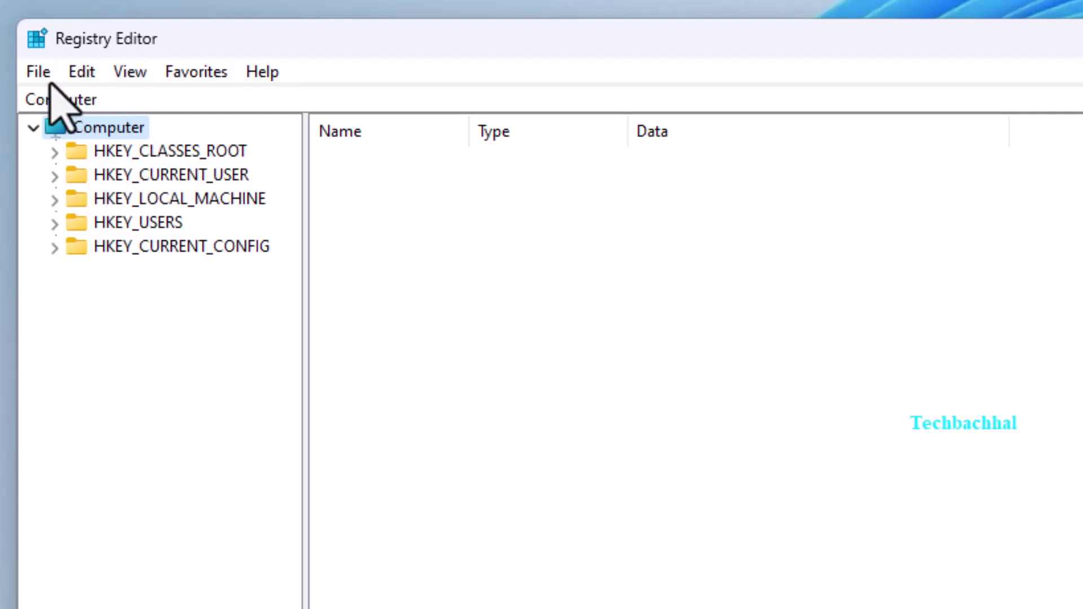
Step: Export the full registry to the Desktop as backup200924
left_click(34, 75)
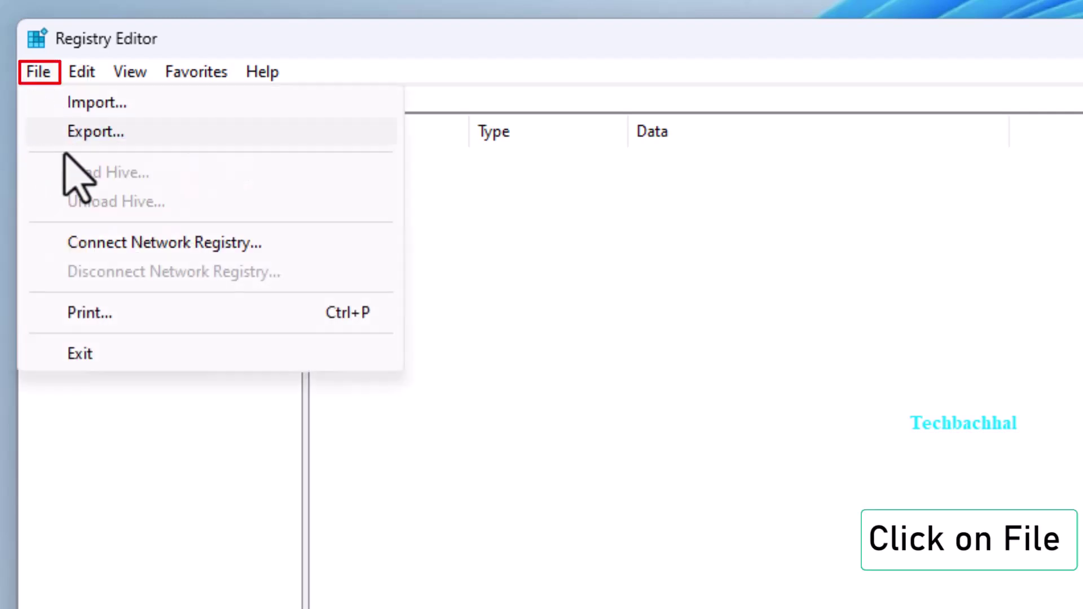
left_click(107, 133)
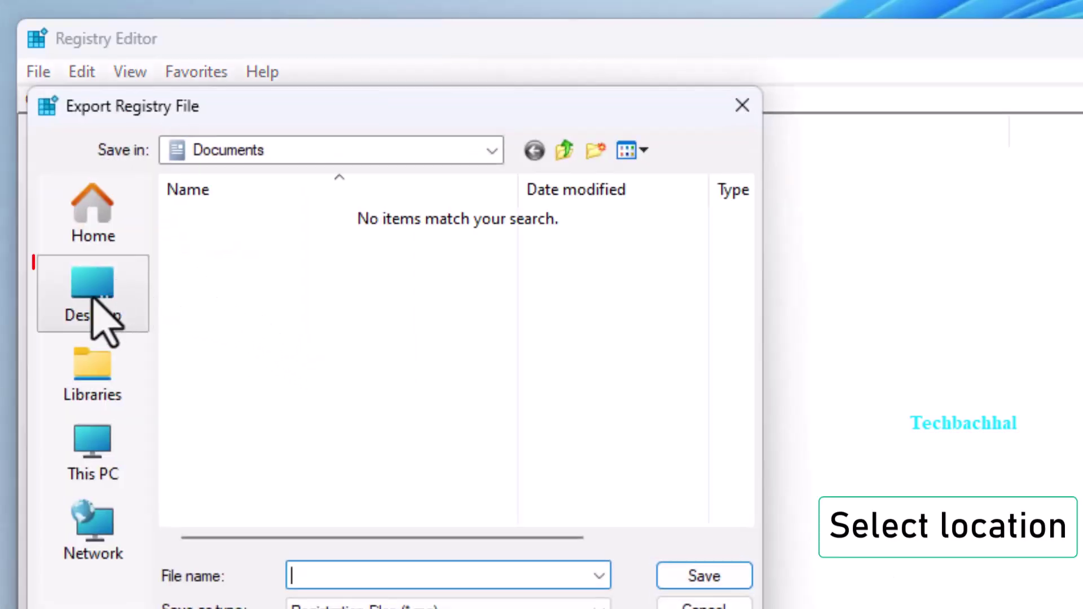
left_click(101, 293)
left_click(360, 576)
type("back")
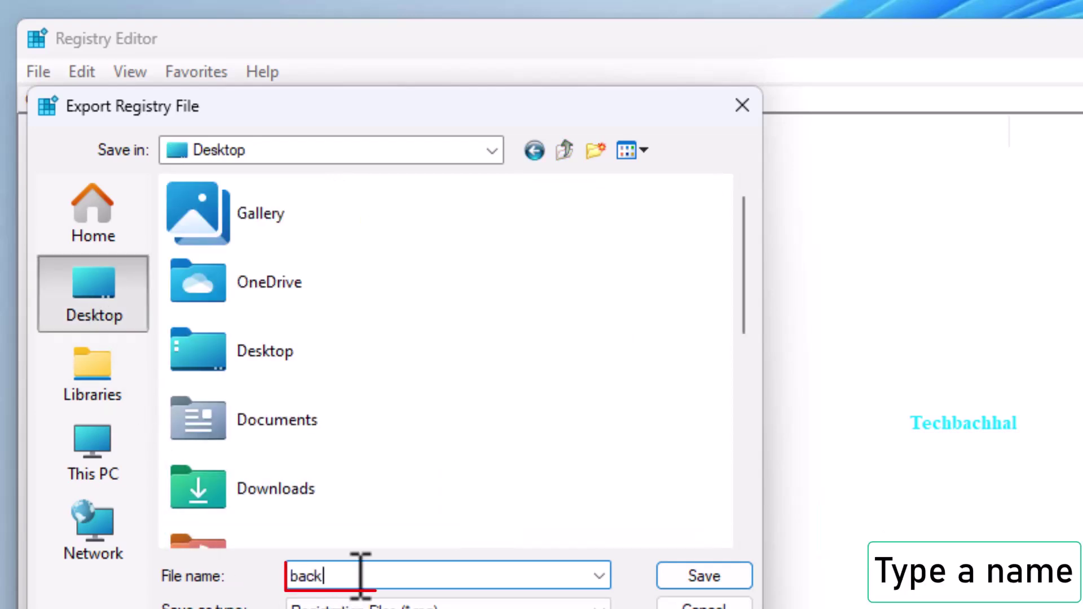
type("up200924")
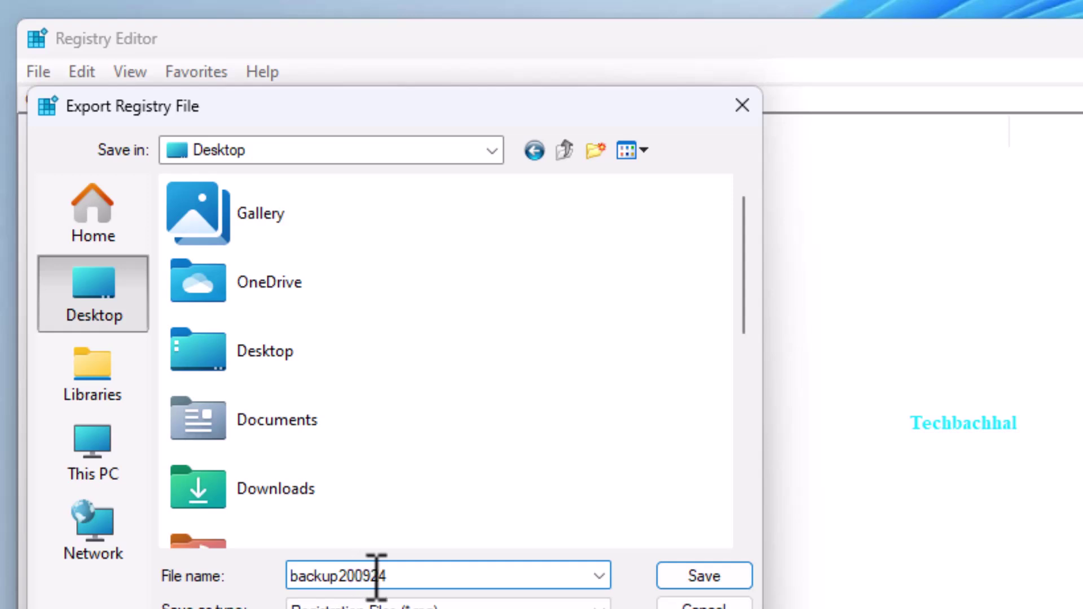
left_click(713, 569)
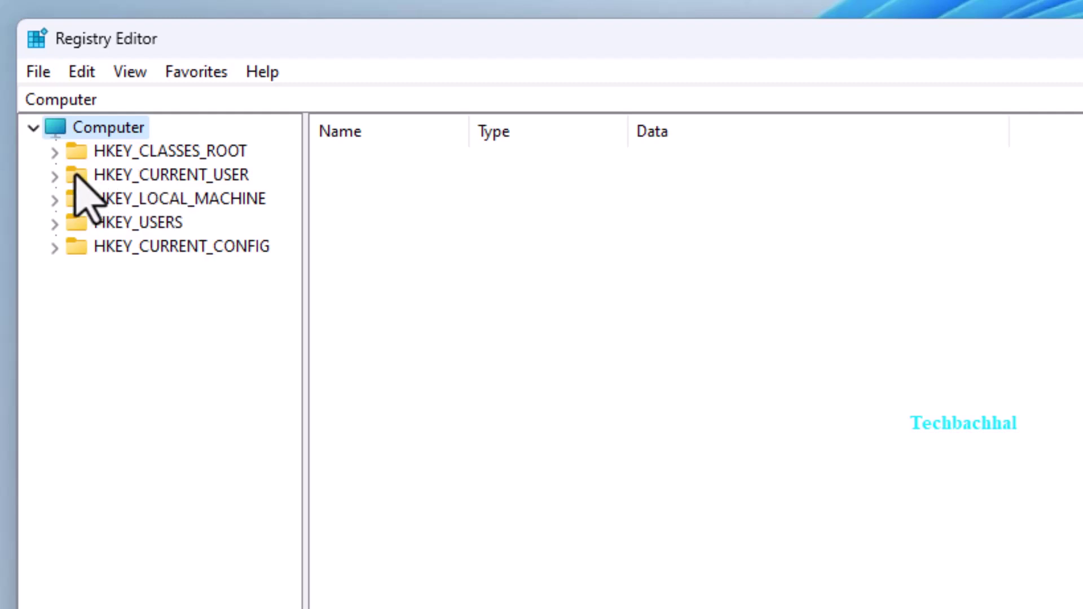
Step: Set GameDVR_Enabled in HKEY_CURRENT_USER\System\GameConfigStore to 1, then collapse System
double_click(107, 176)
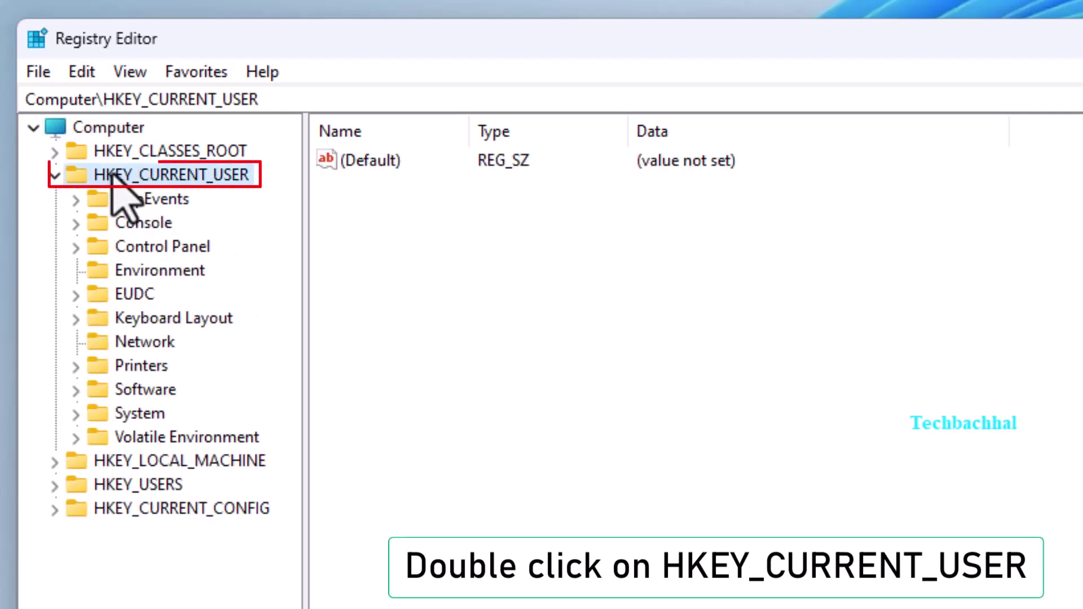
double_click(139, 415)
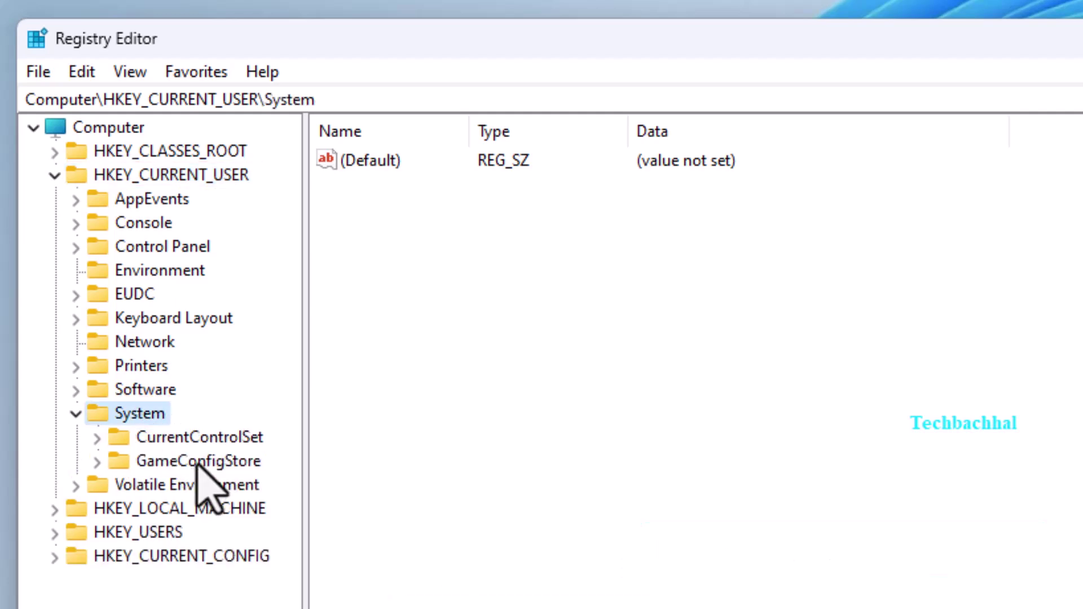
left_click(203, 466)
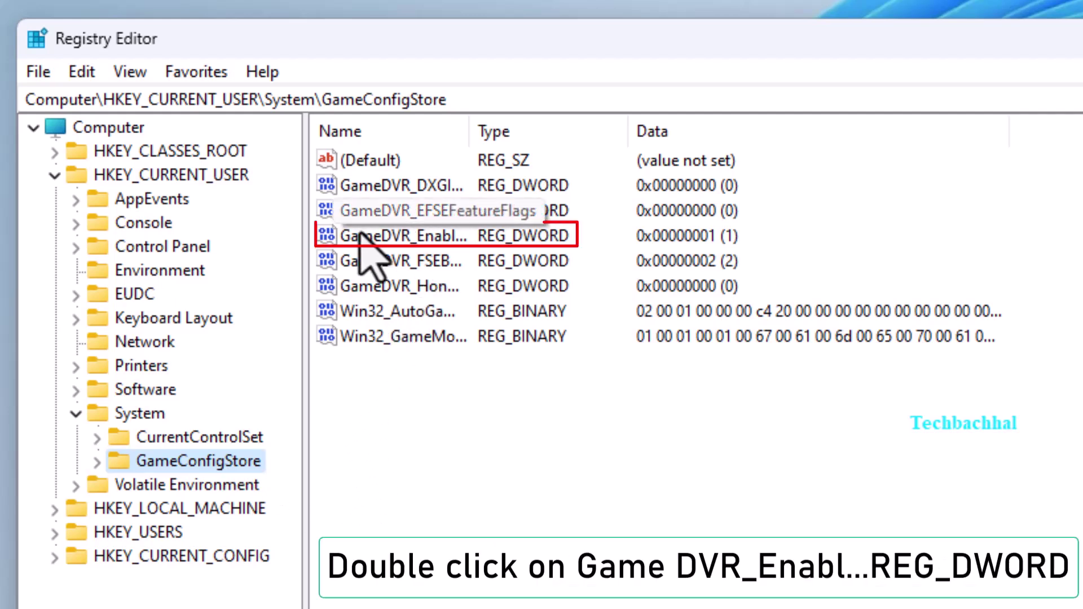
double_click(378, 253)
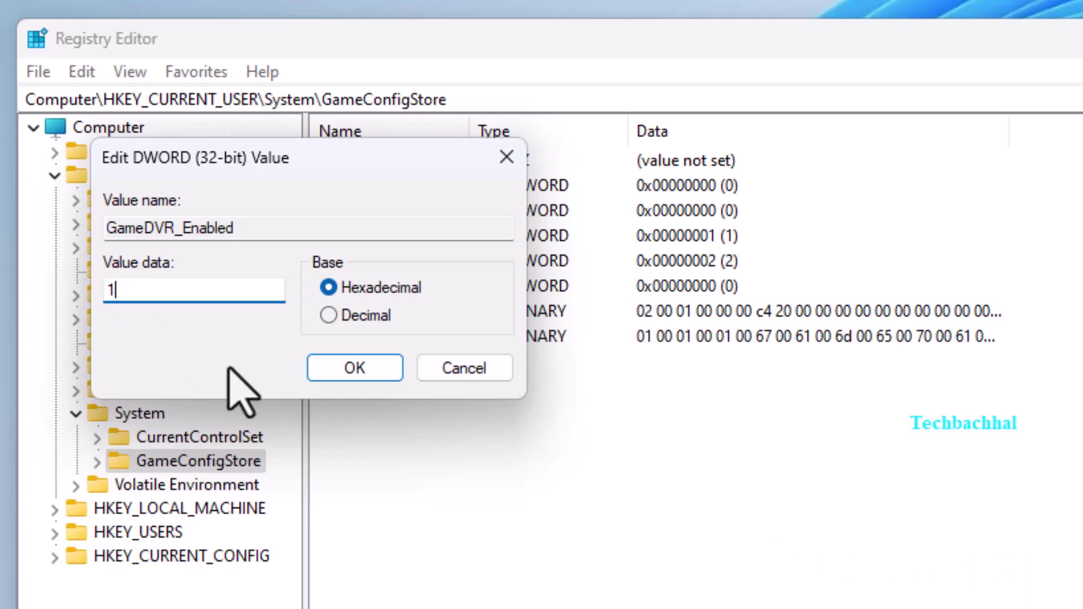
left_click(356, 369)
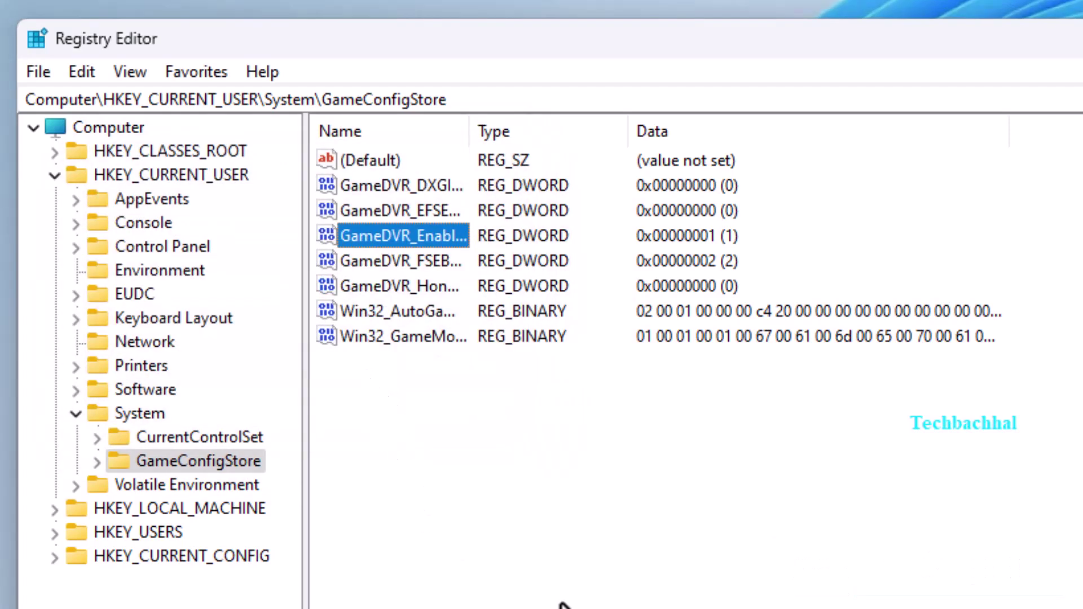
left_click(142, 414)
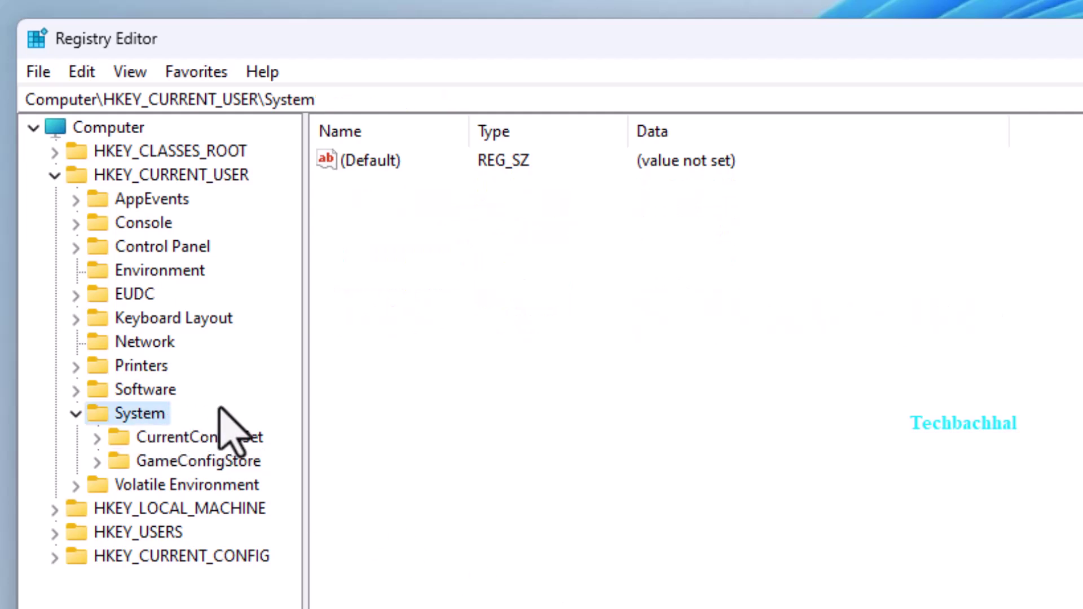
key("Left")
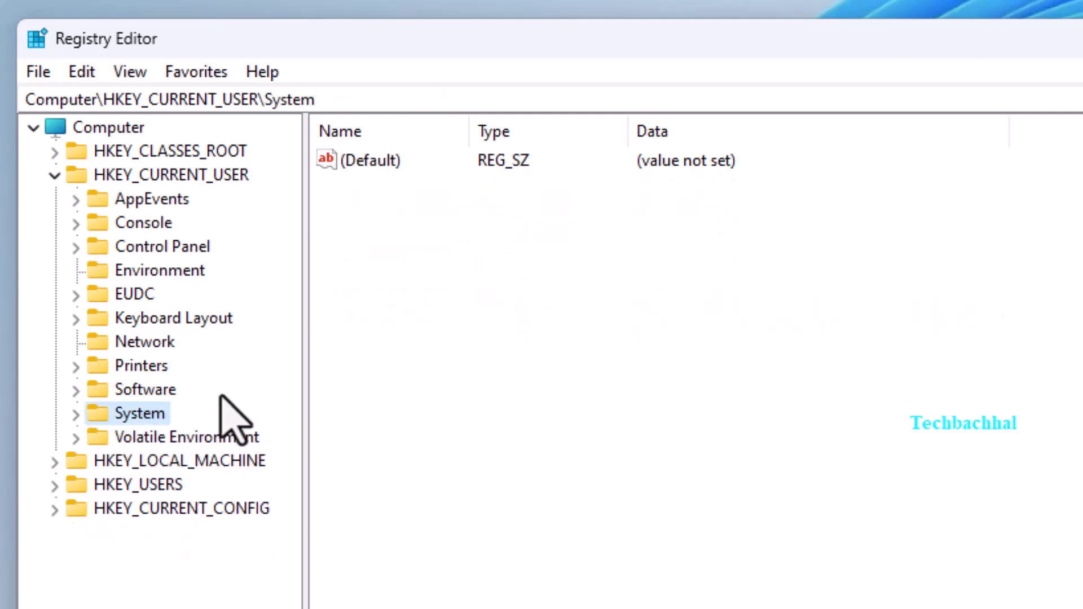
Step: Expand Software > Microsoft > Windows > CurrentVersion and select the GameDVR key
left_click(155, 390)
double_click(158, 388)
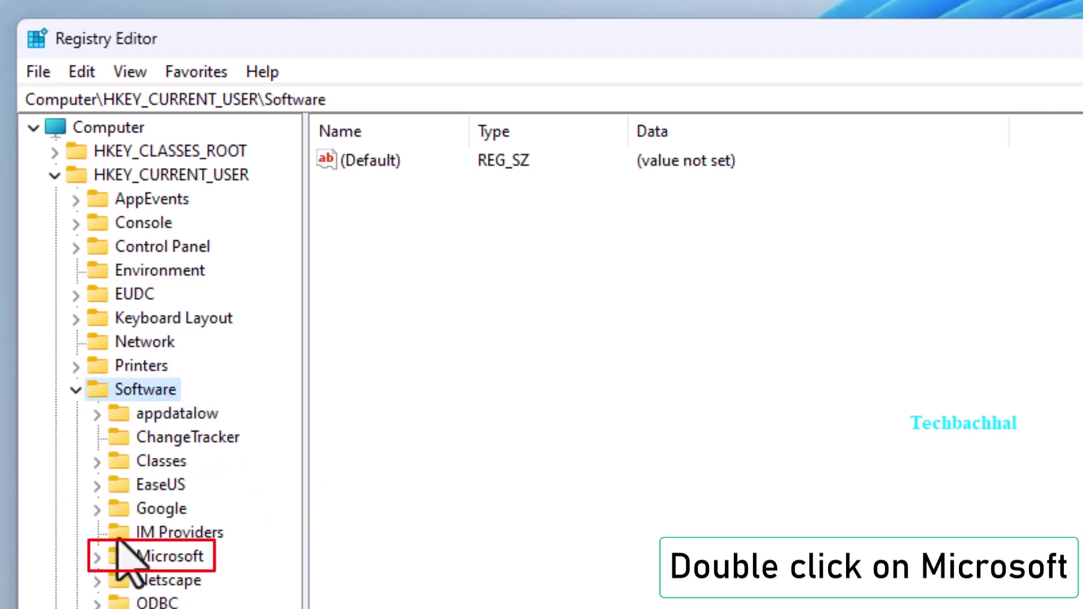
double_click(145, 562)
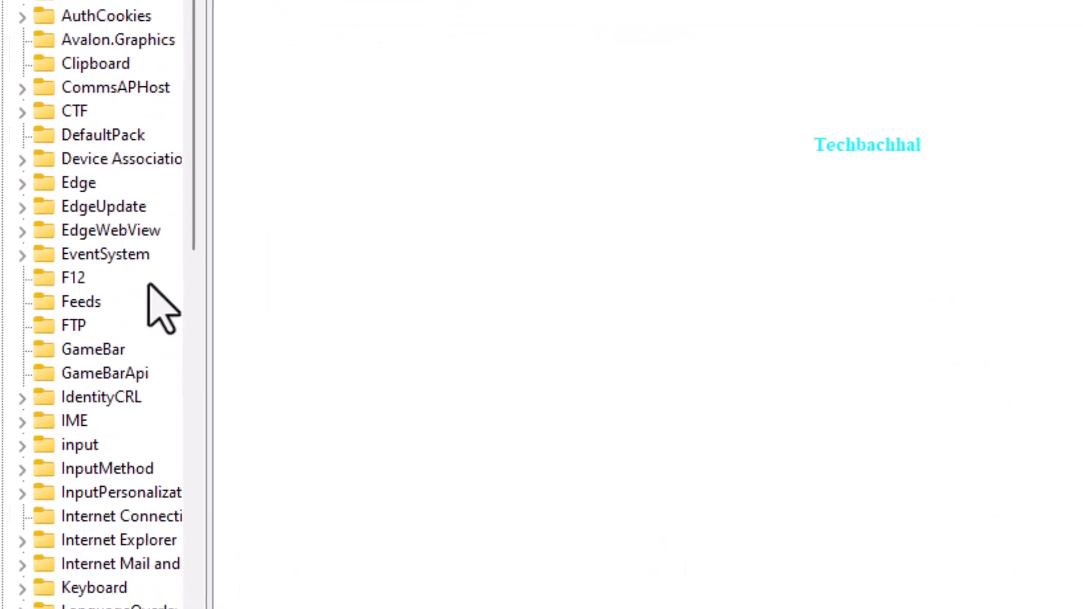
scroll(150, 339, "down", 10)
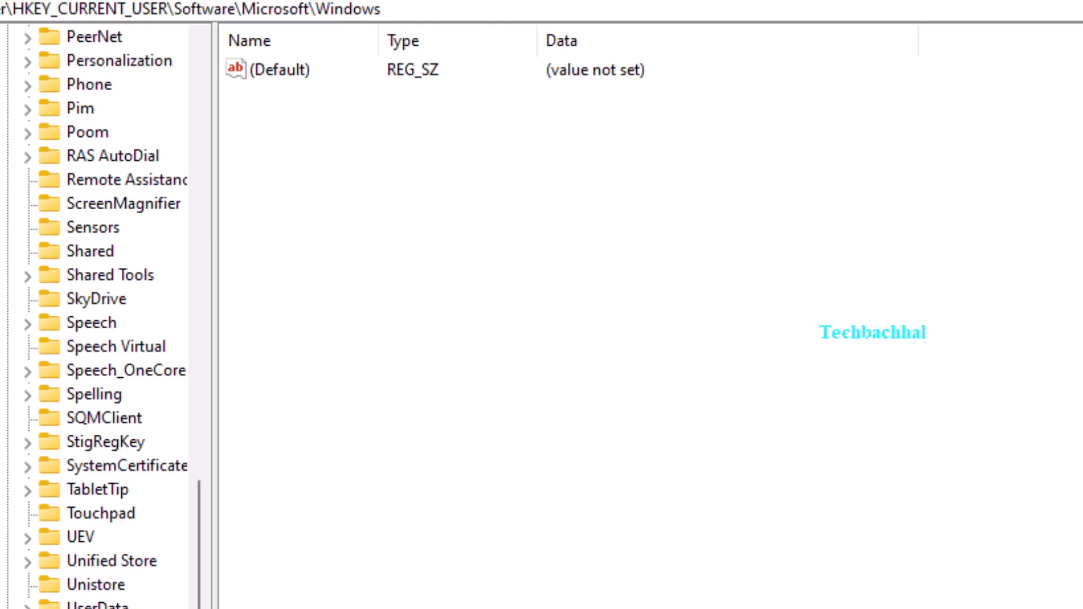
scroll(103, 339, "down", 2)
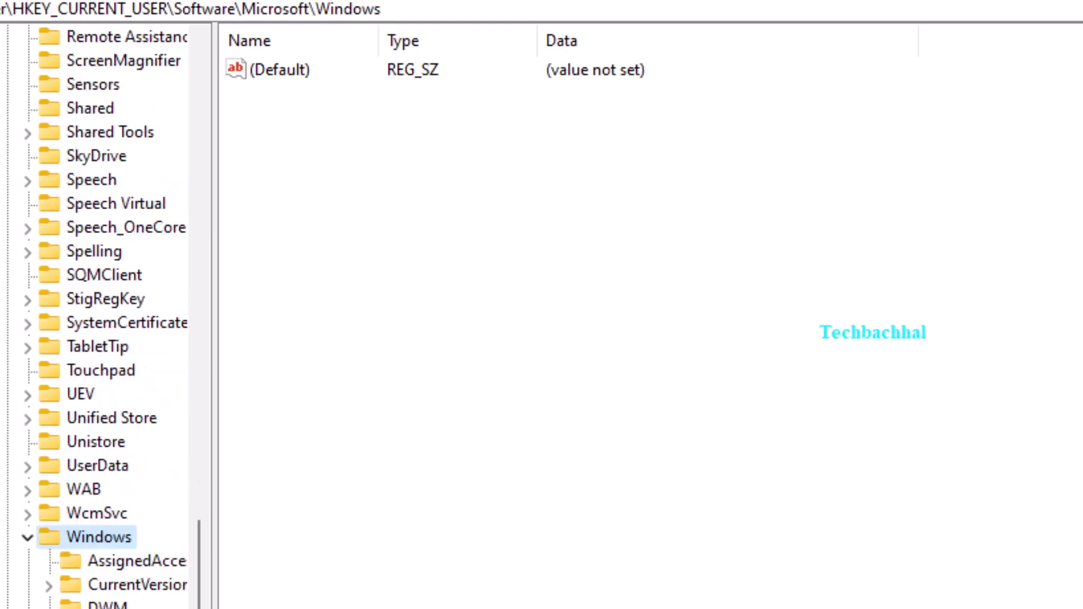
double_click(170, 585)
scroll(103, 508, "down", 2)
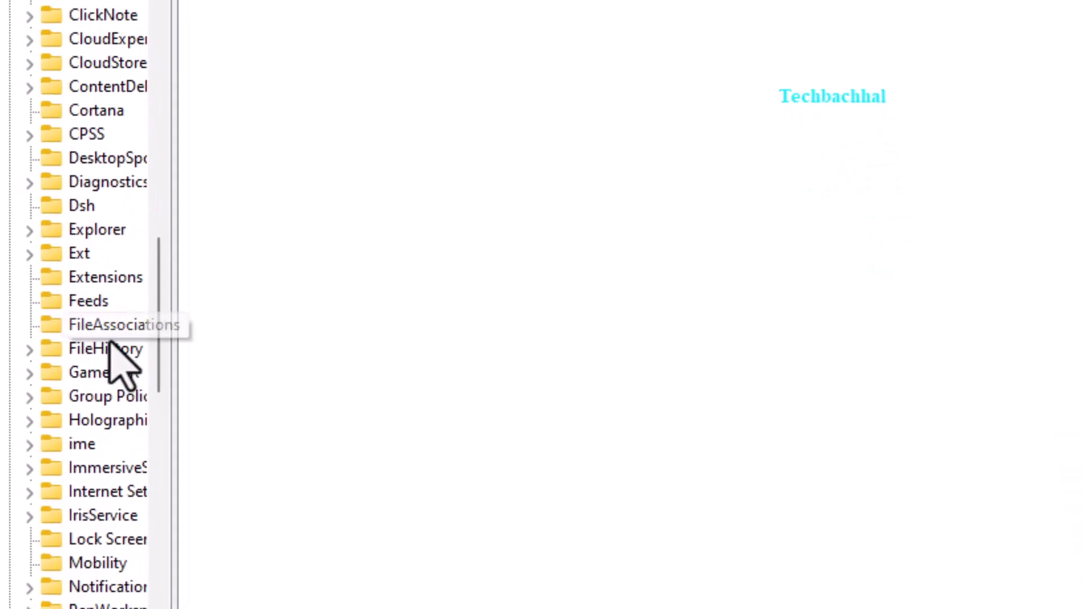
left_click(103, 379)
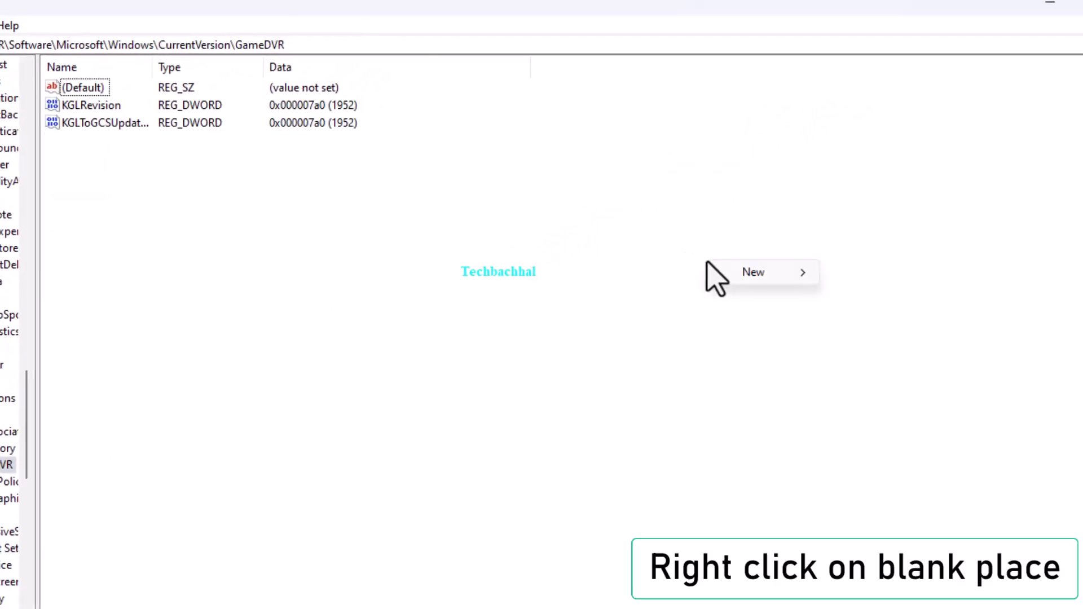
Step: Create a DWORD (32-bit) value named AppCaptureEnabled in GameDVR with value data 1
left_click(798, 280)
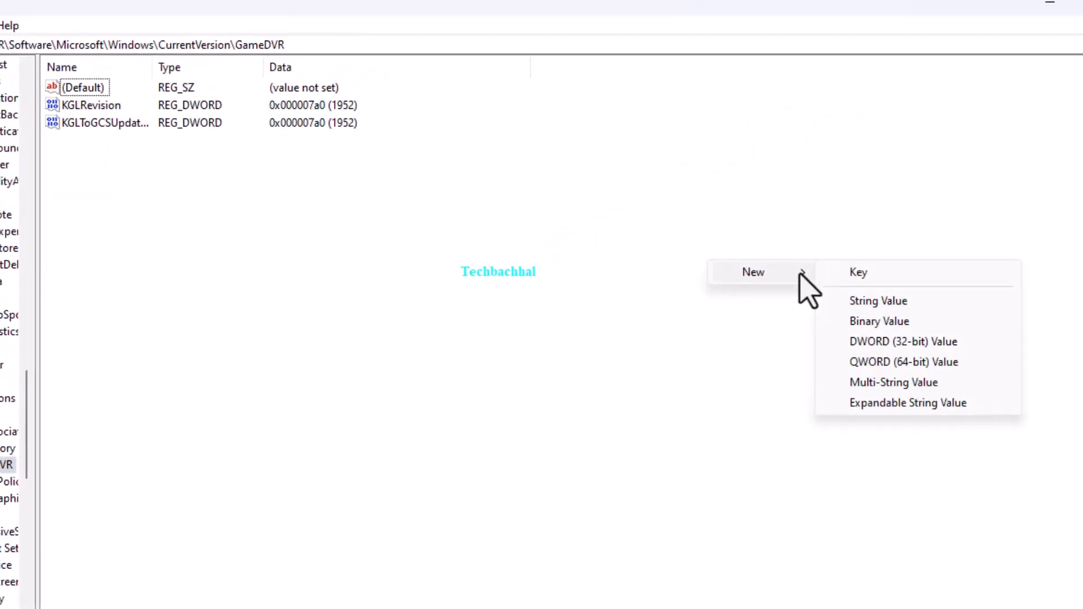
left_click(907, 342)
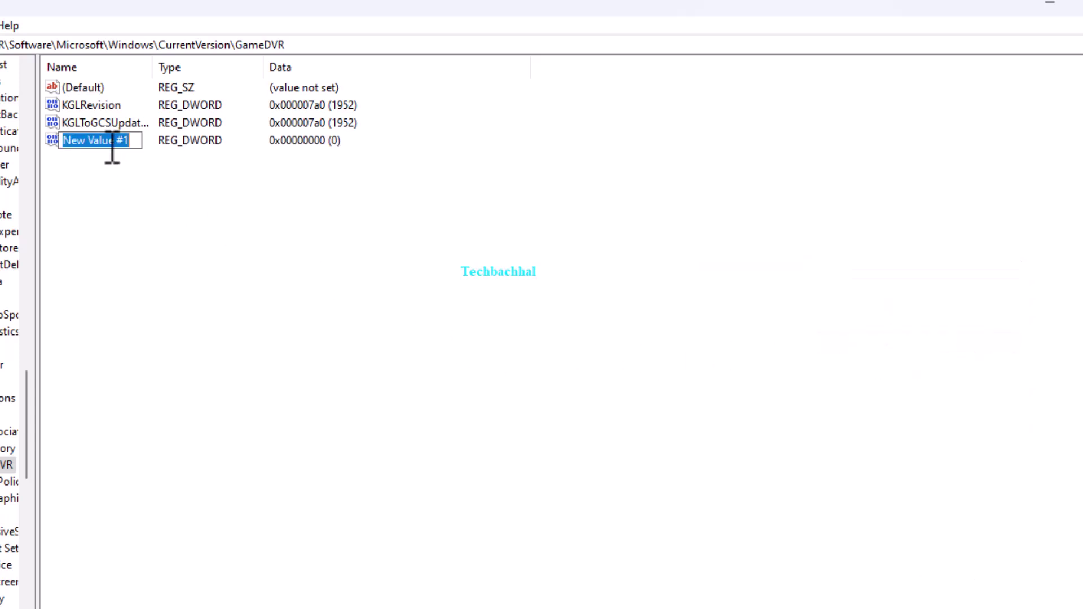
left_click(137, 140)
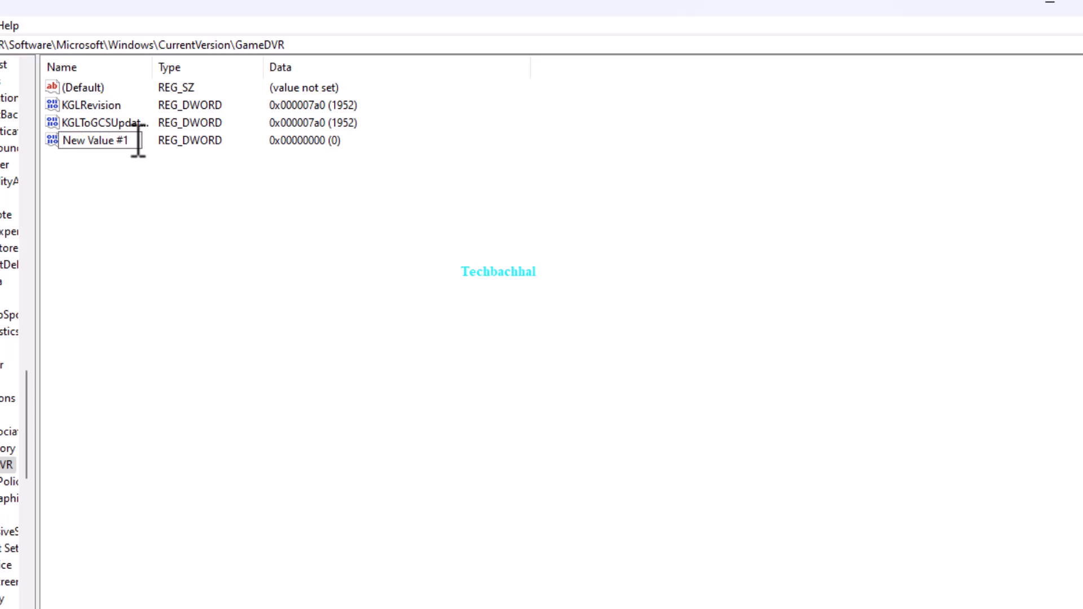
left_click_drag(137, 141, 66, 144)
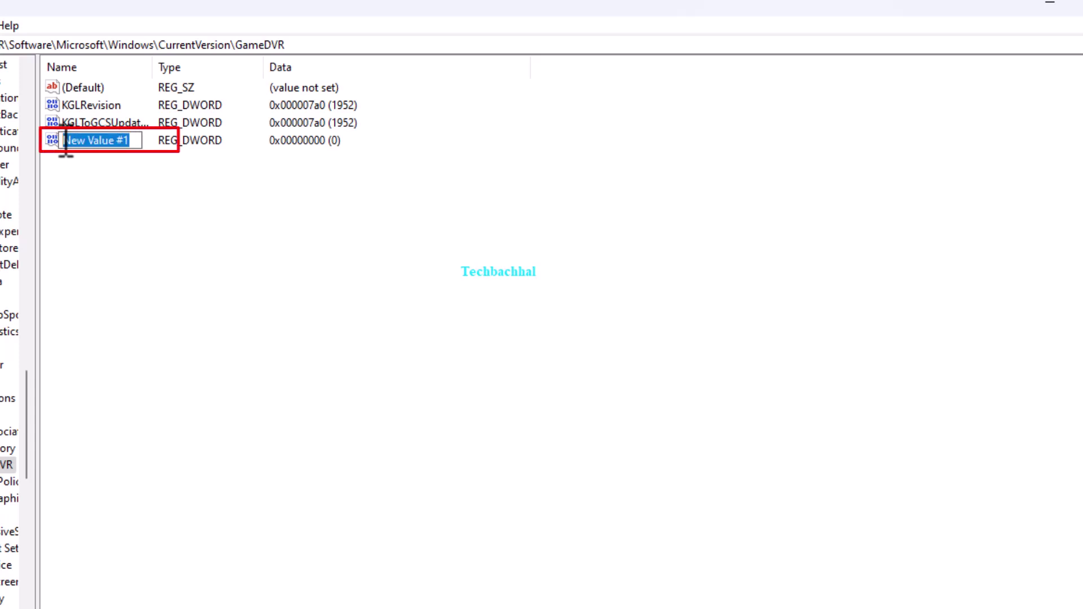
key("BackSpace")
type("AppCap")
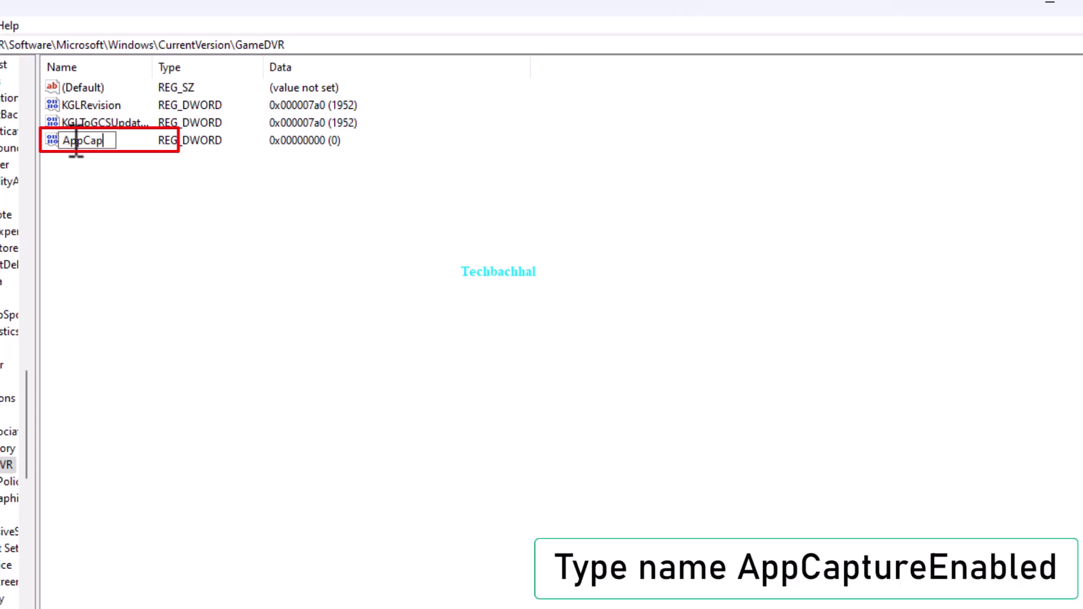
type("tureEnabled")
key("Return")
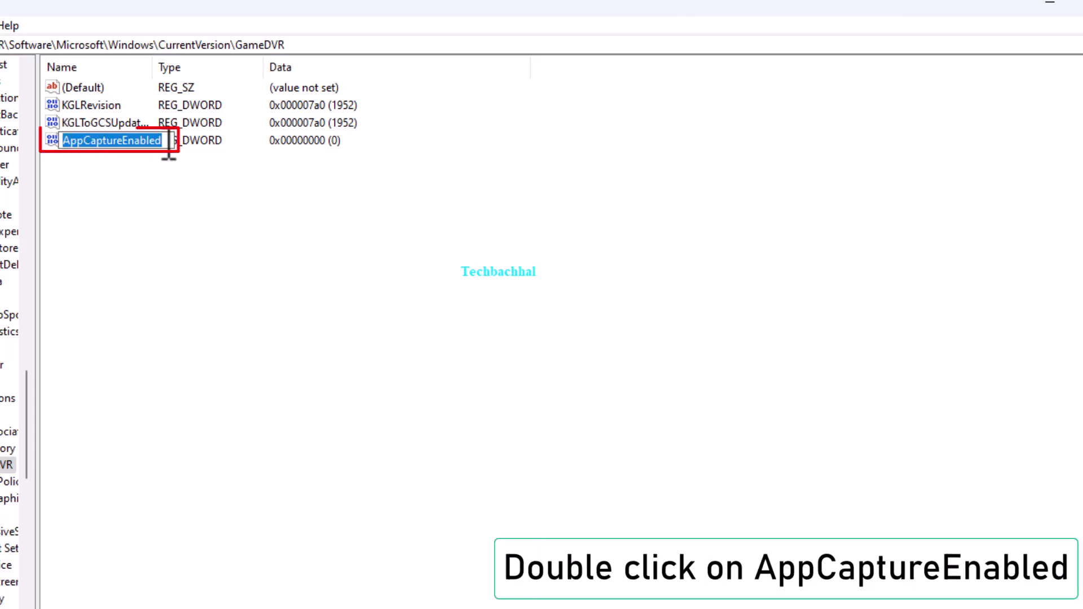
key("Return")
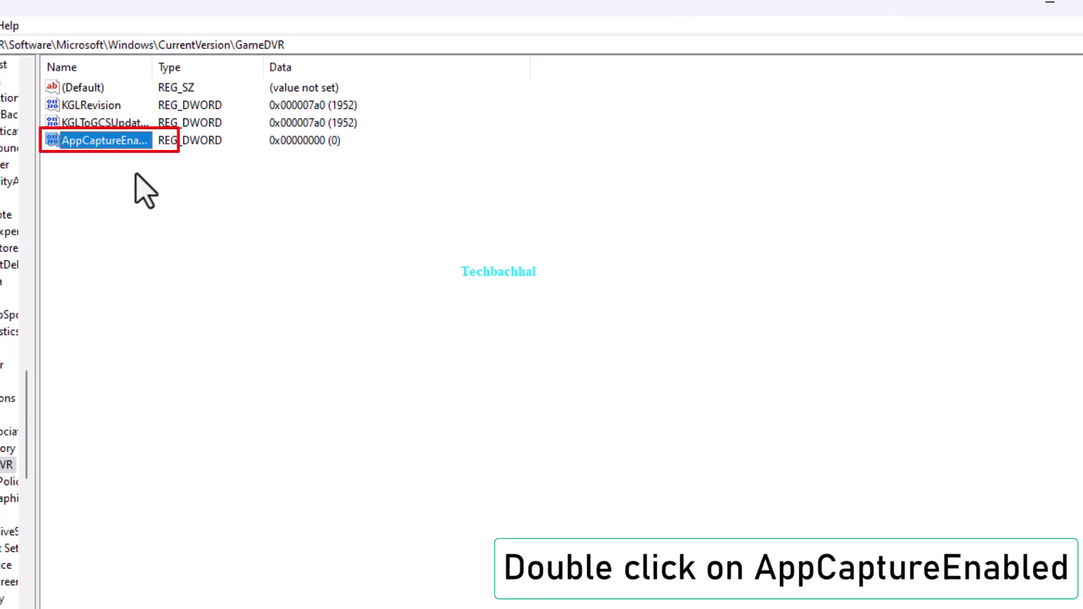
double_click(110, 144)
type("1")
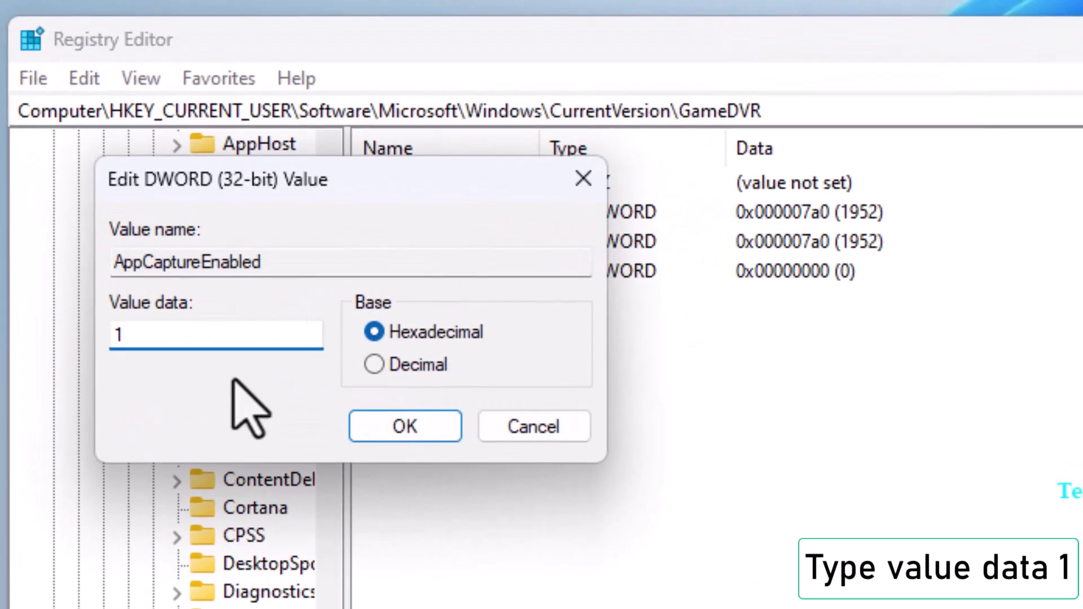
left_click(405, 423)
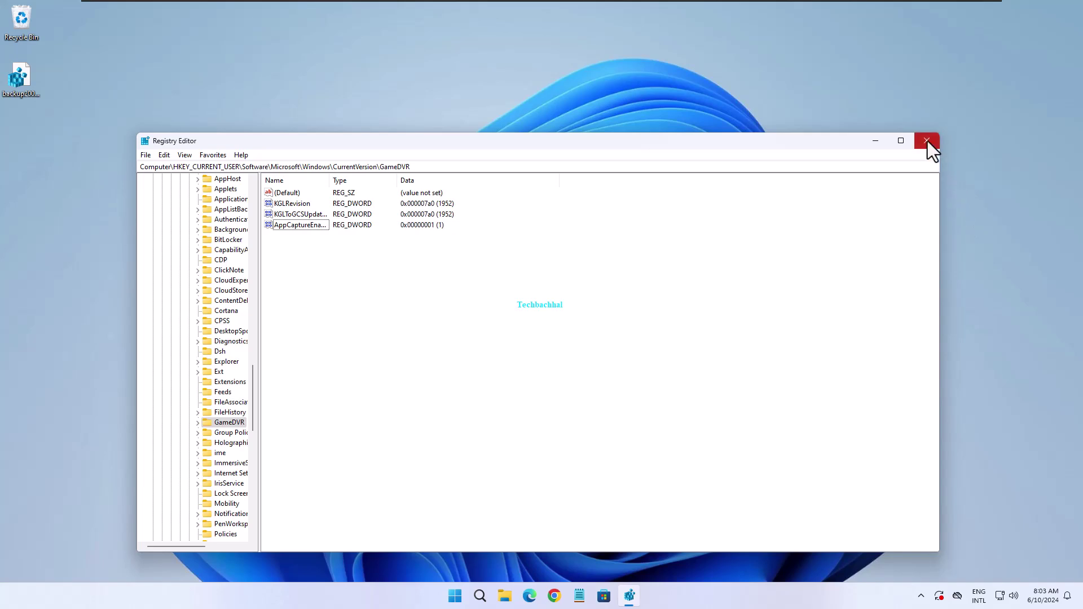
Step: Close Registry Editor and restart the PC from the Start button's power options
left_click(928, 141)
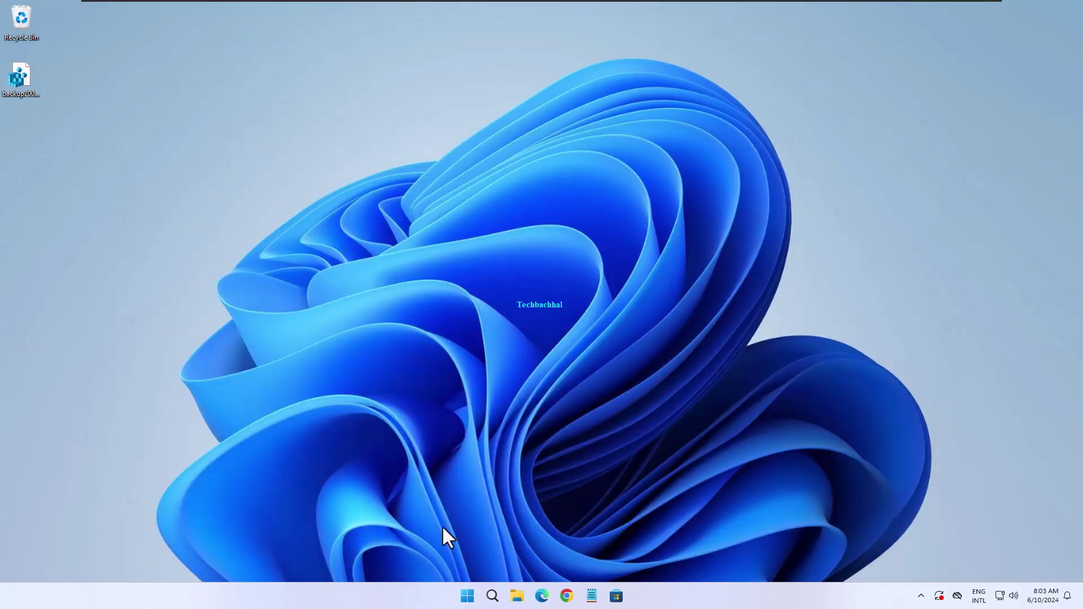
right_click(467, 597)
mouse_move(397, 502)
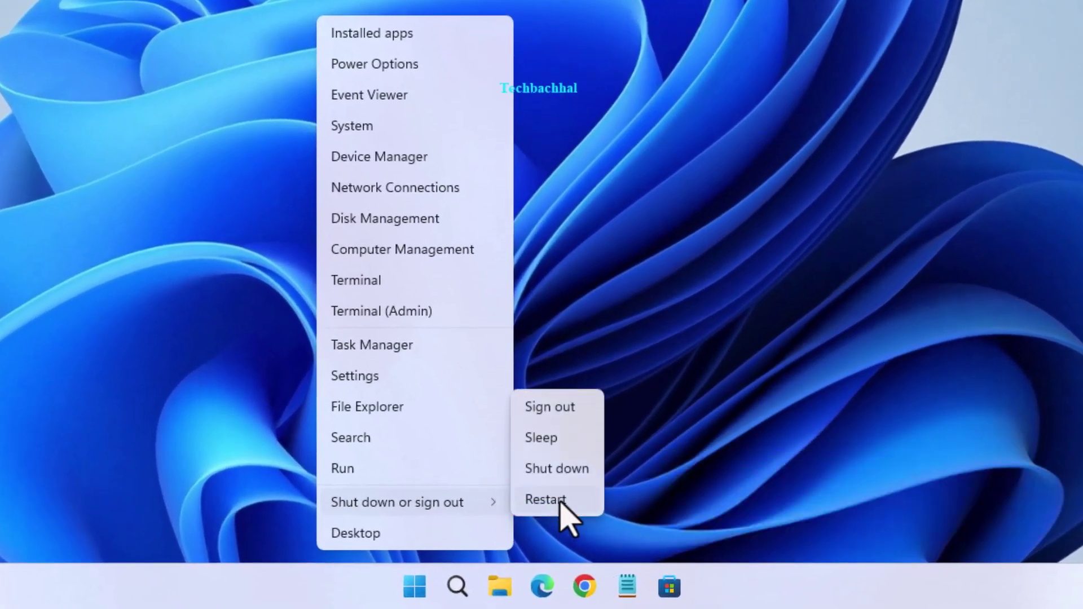
left_click(560, 501)
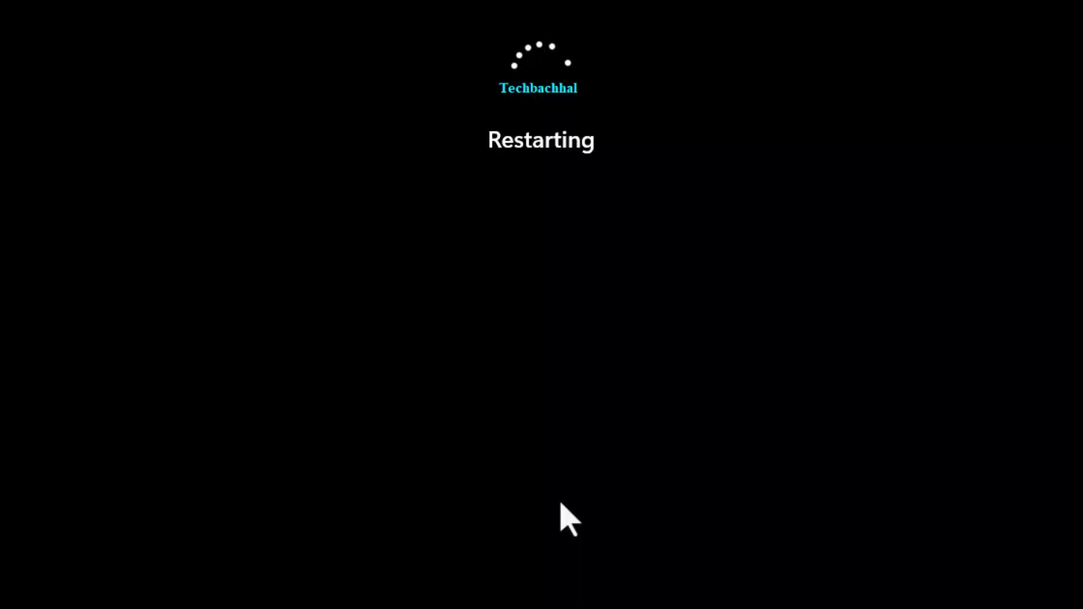